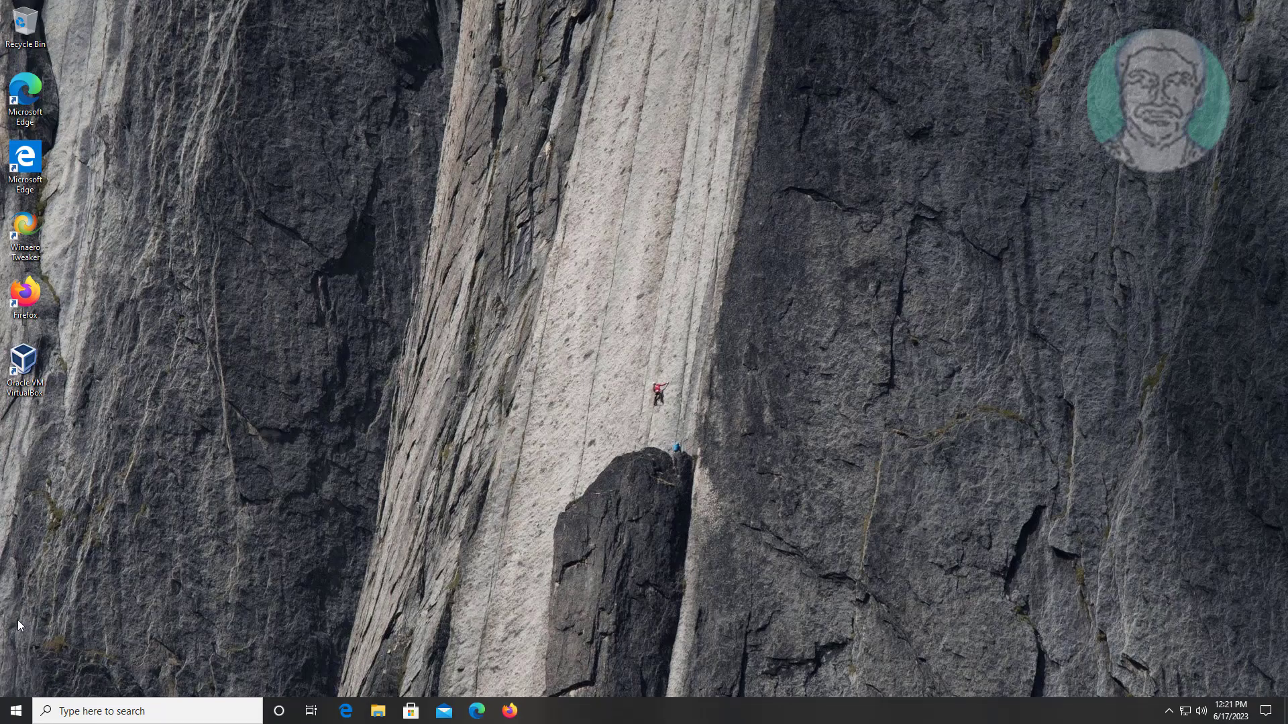
- Open Disk Management from the Win+X menu and initialize Disk 1 with the MBR partition style
{"action": "right_click", "coordinate": [11, 717]}
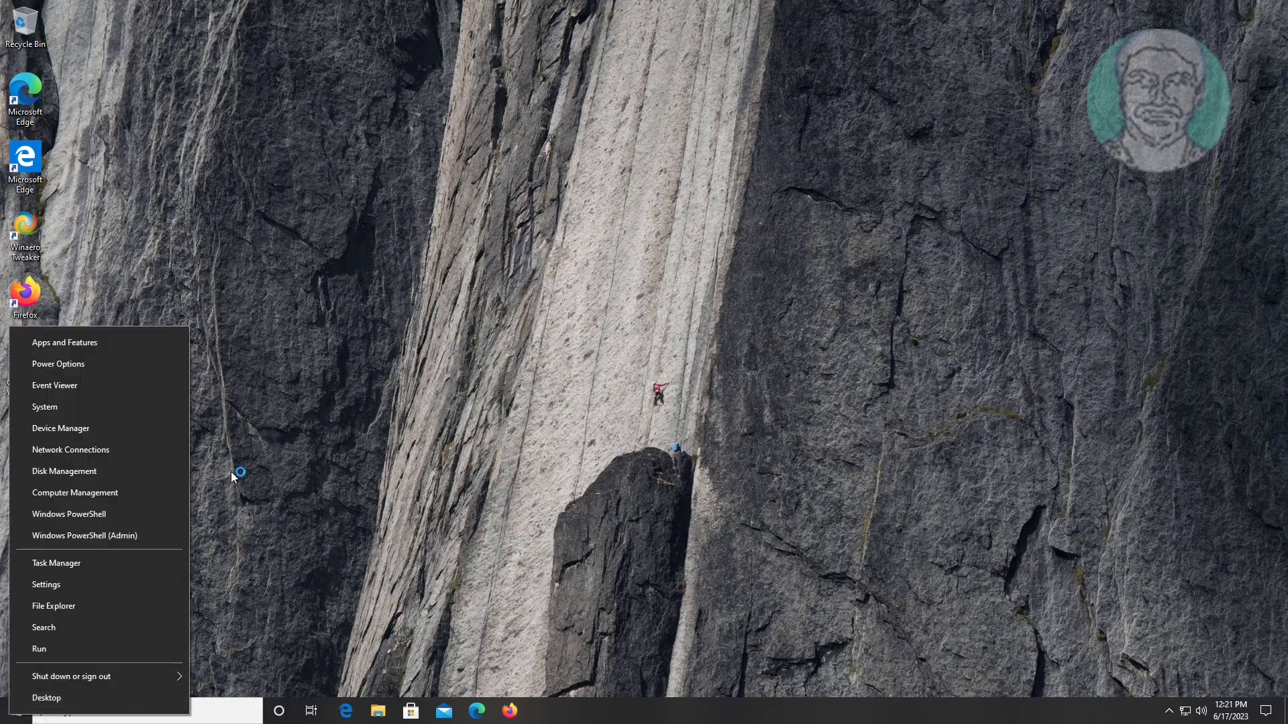
{"action": "left_click", "coordinate": [50, 472]}
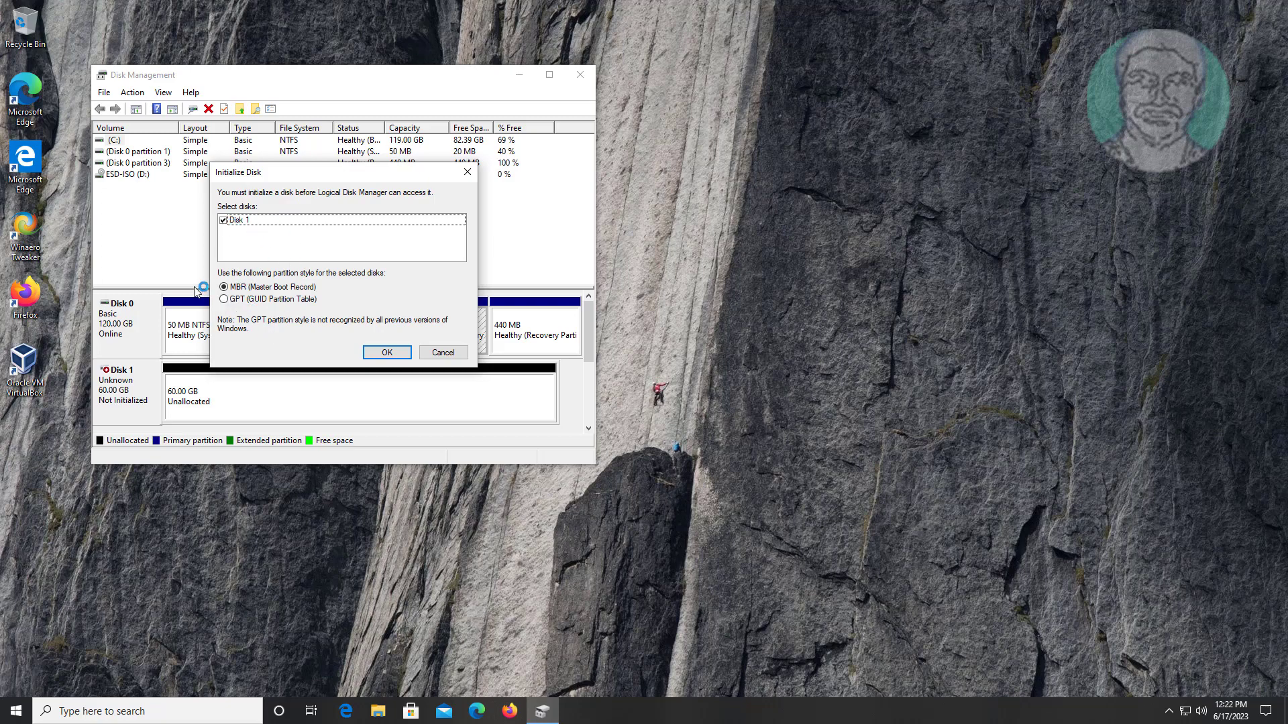
{"action": "left_click", "coordinate": [399, 353]}
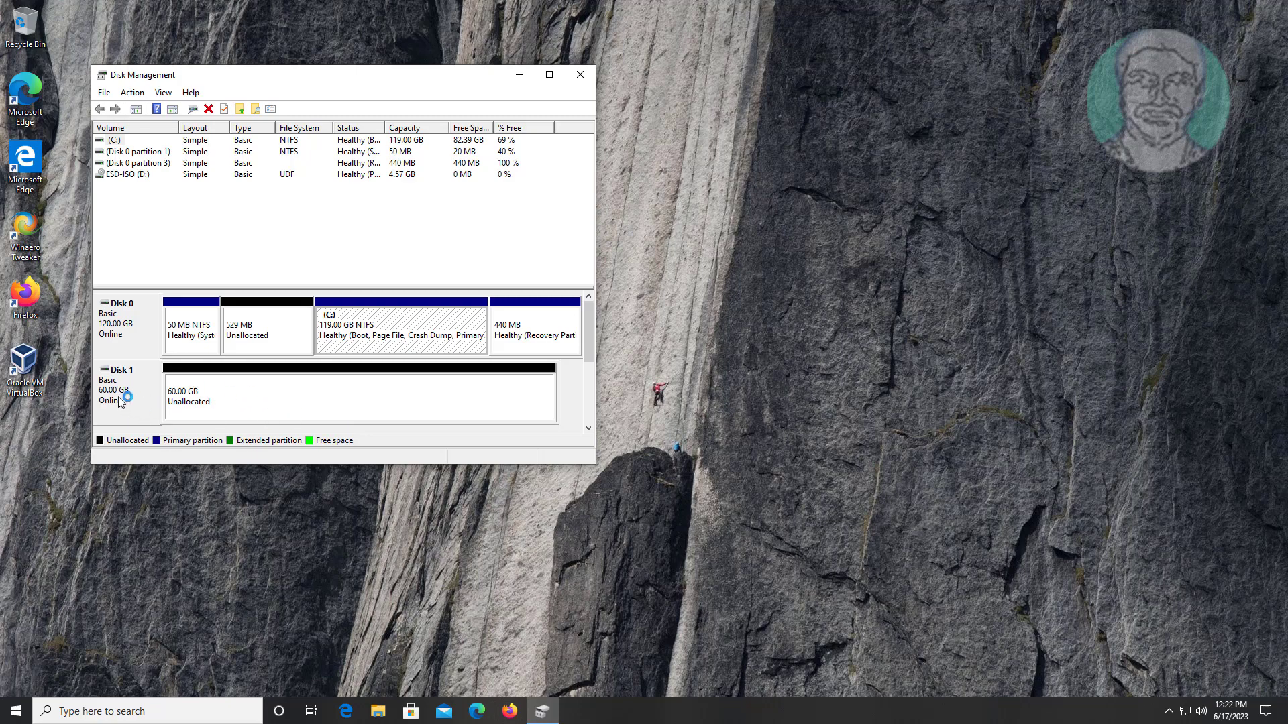
- Create a full-size 61437 MB NTFS simple volume, New Volume (E:), on Disk 1 using the default settings
{"action": "right_click", "coordinate": [268, 389]}
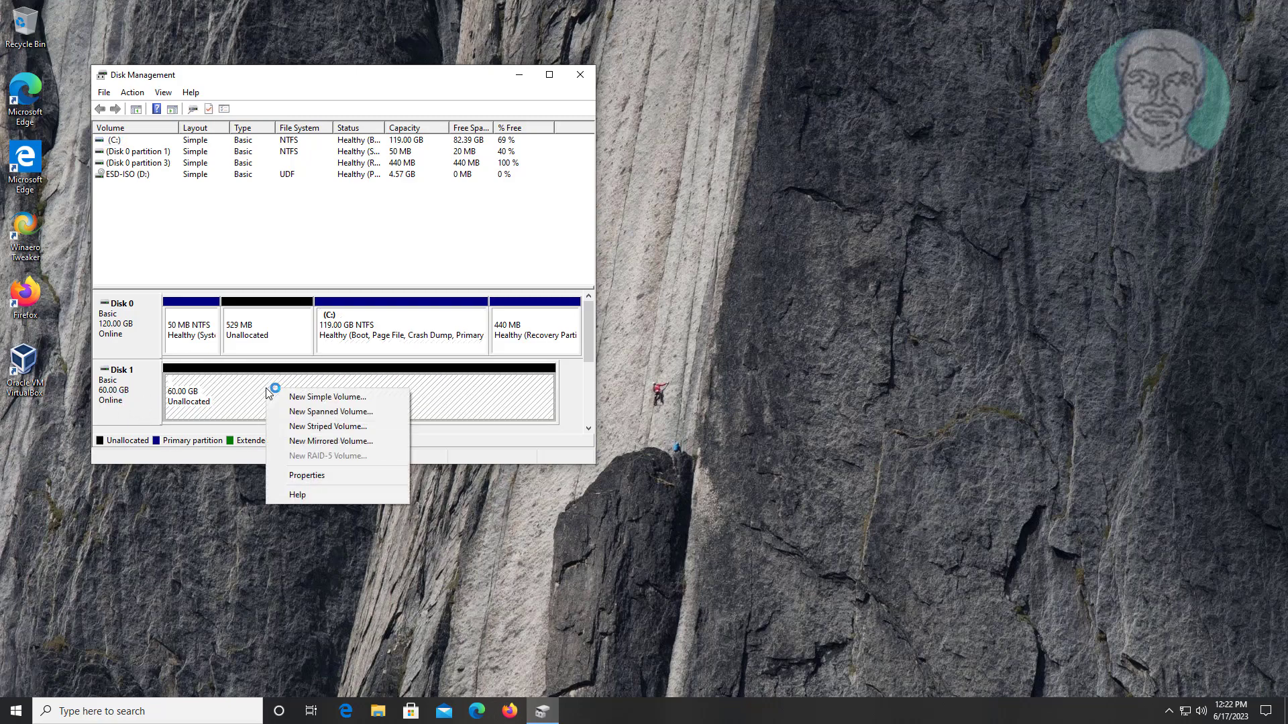
{"action": "left_click", "coordinate": [315, 400]}
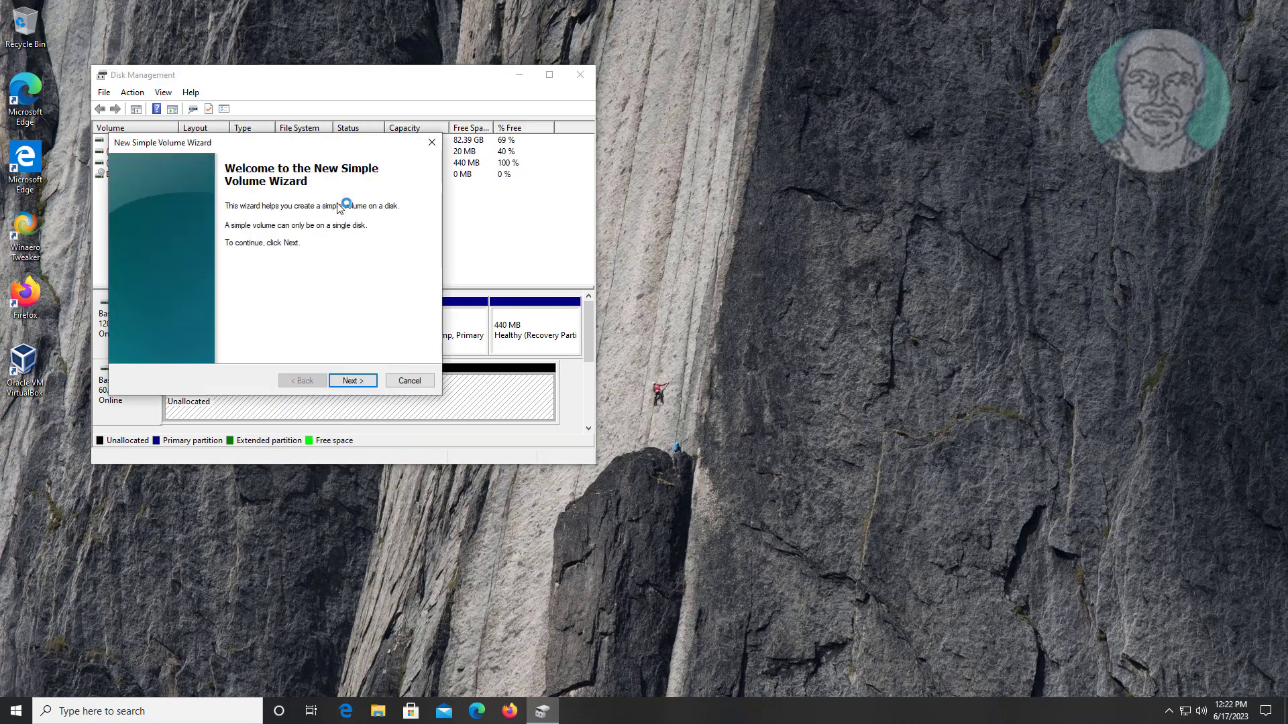
{"action": "left_click", "coordinate": [363, 377]}
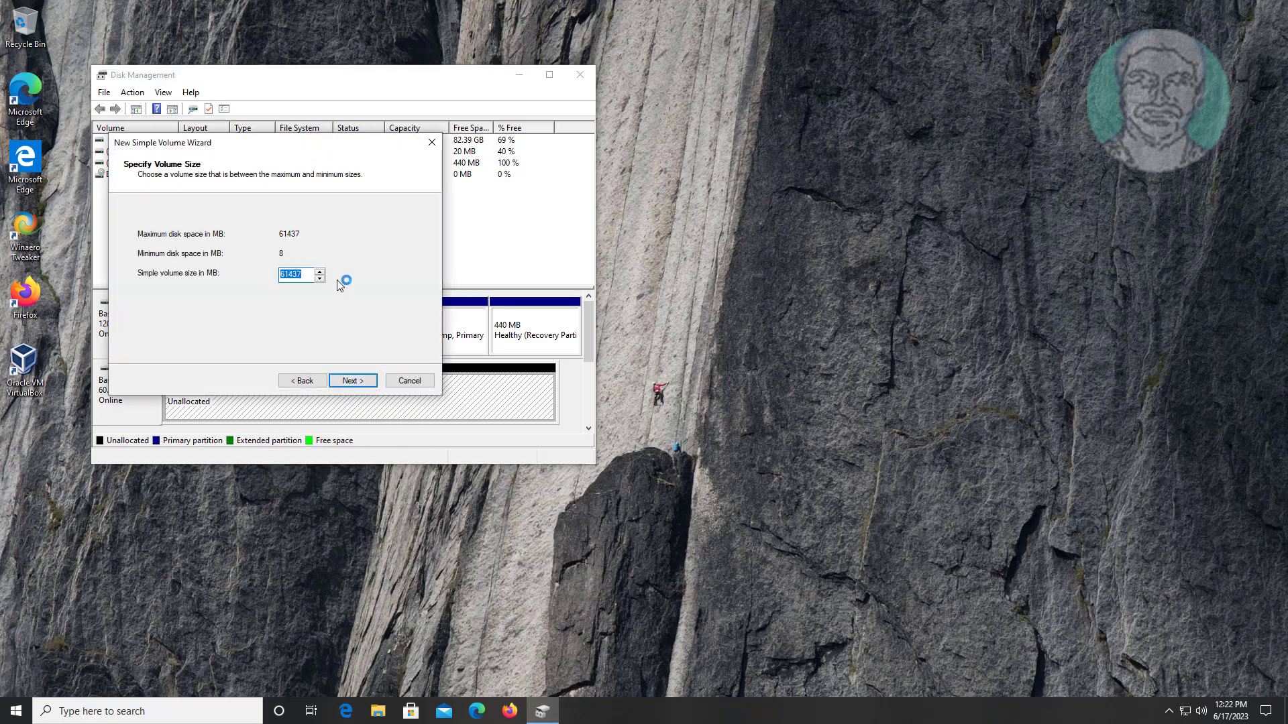
{"action": "left_click", "coordinate": [349, 381]}
{"action": "left_click", "coordinate": [349, 381]}
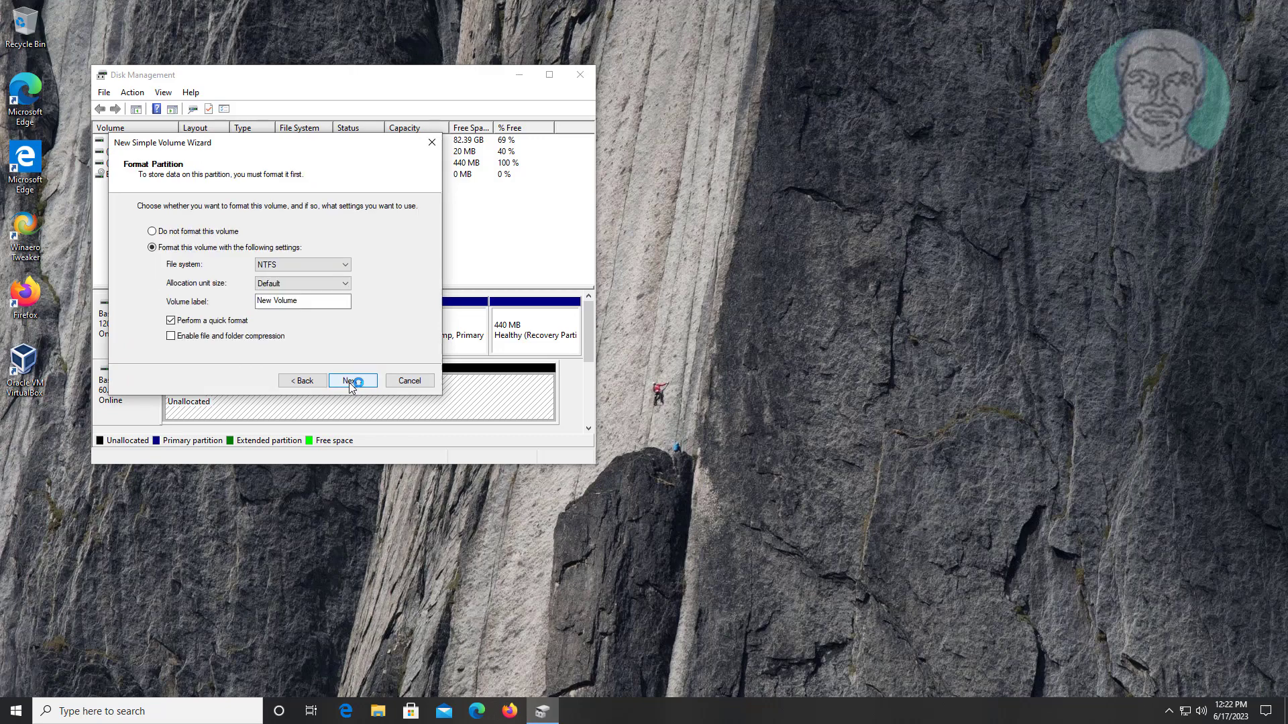
{"action": "left_click", "coordinate": [349, 382]}
{"action": "left_click", "coordinate": [348, 383]}
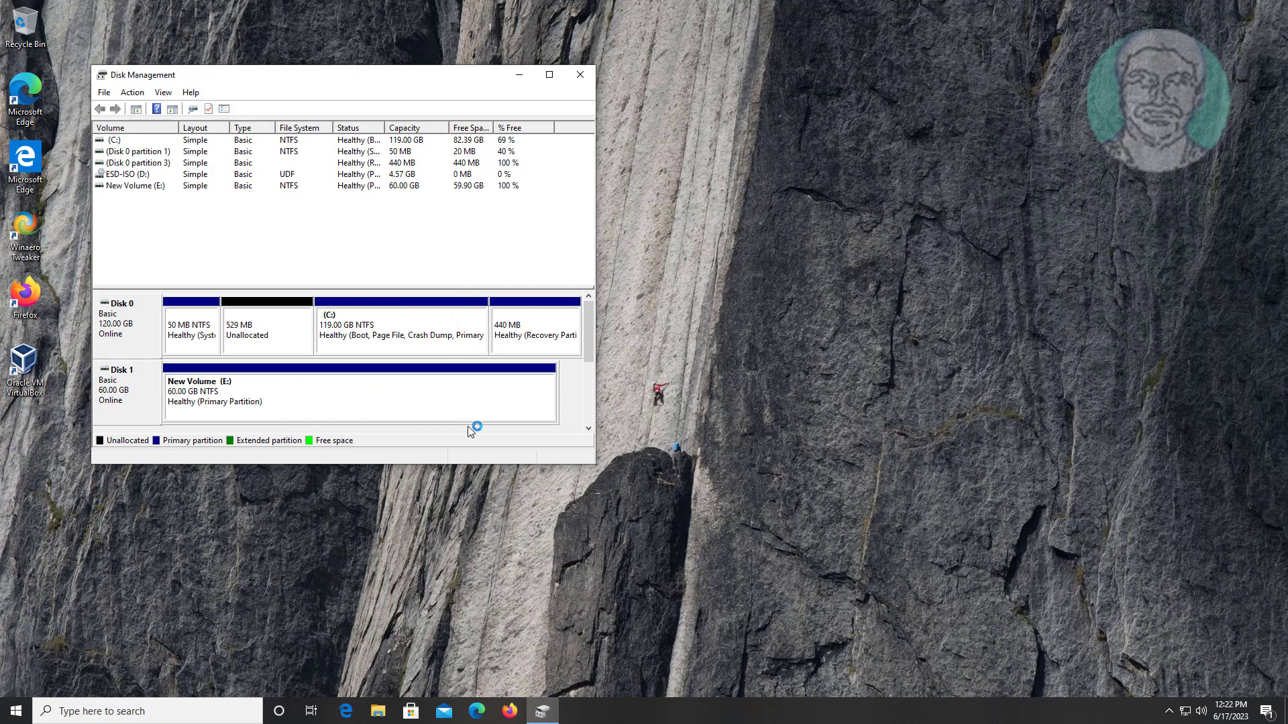
- Close Disk Management and launch Command Prompt as administrator from a 'cmd' search
{"action": "left_click", "coordinate": [580, 74]}
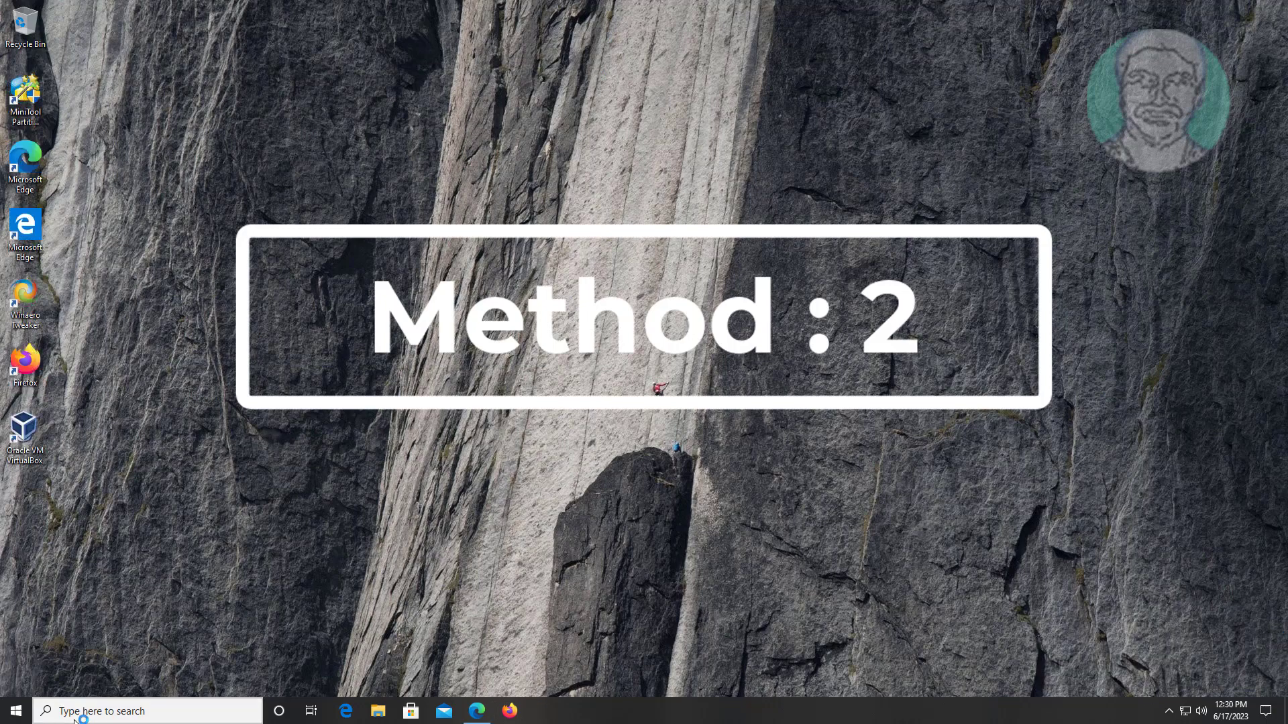
{"action": "left_click", "coordinate": [76, 712]}
{"action": "type", "text": "cmd"}
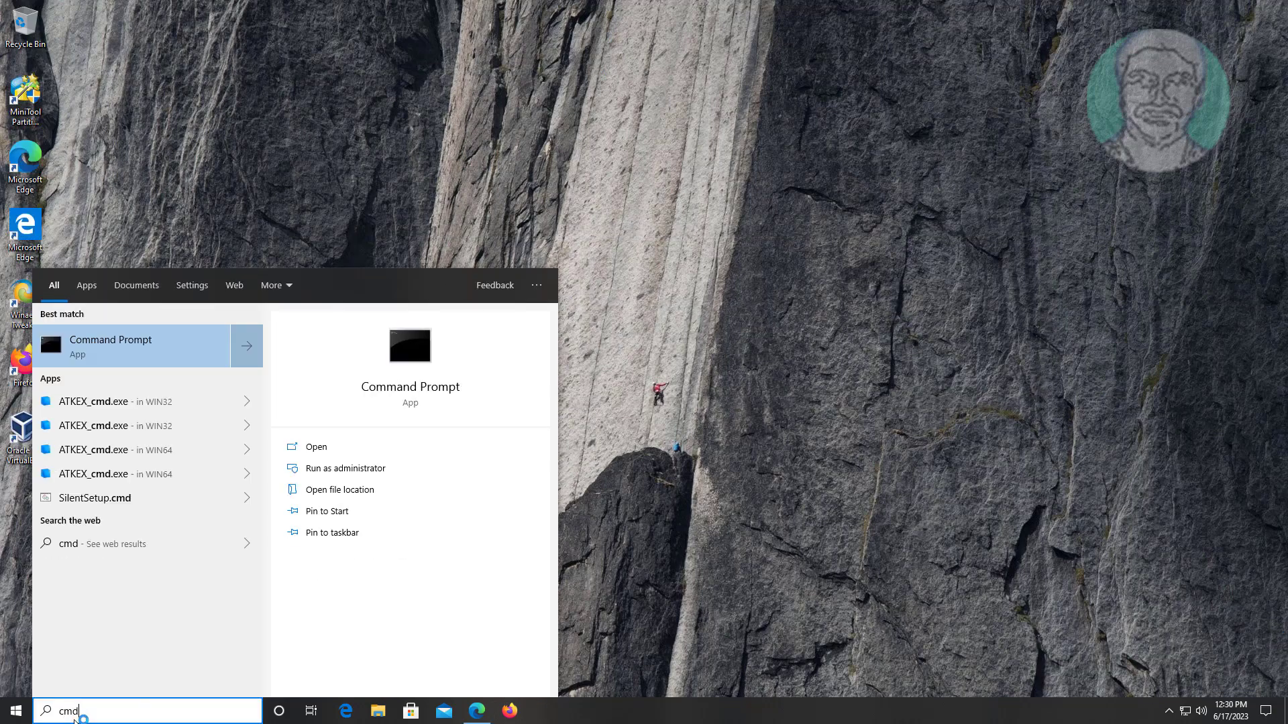
{"action": "right_click", "coordinate": [139, 341]}
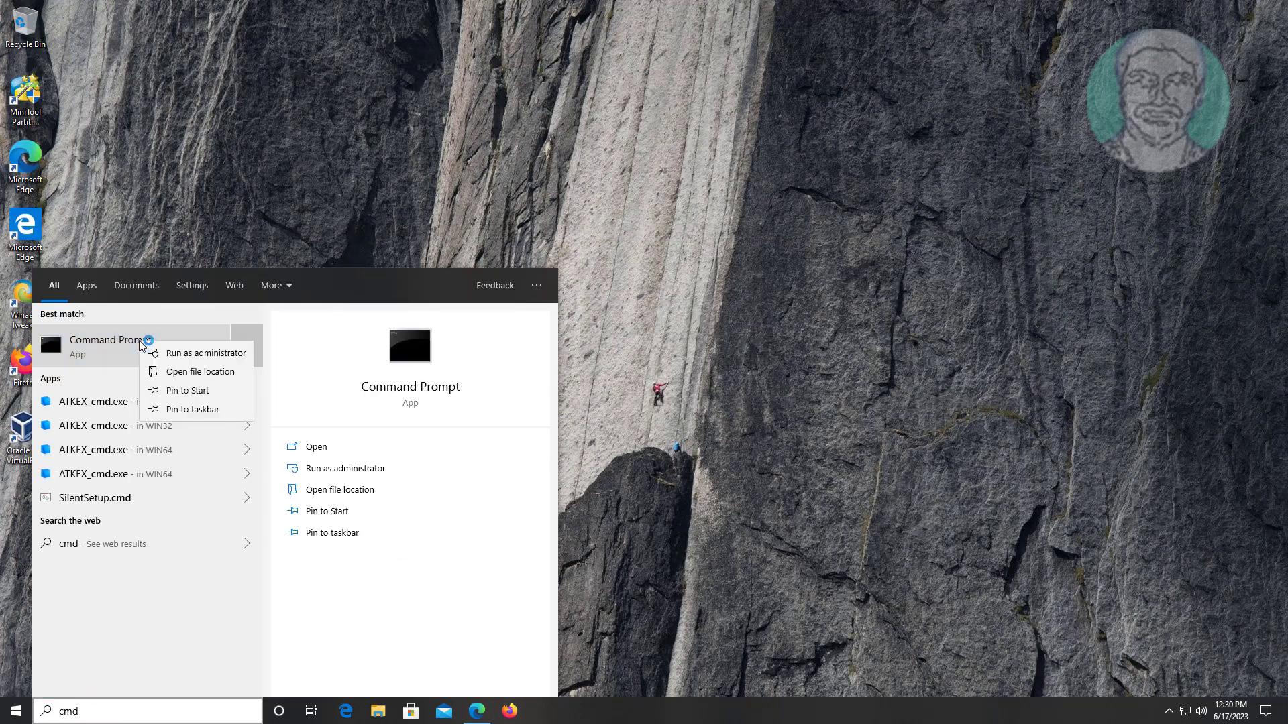
{"action": "left_click", "coordinate": [218, 353]}
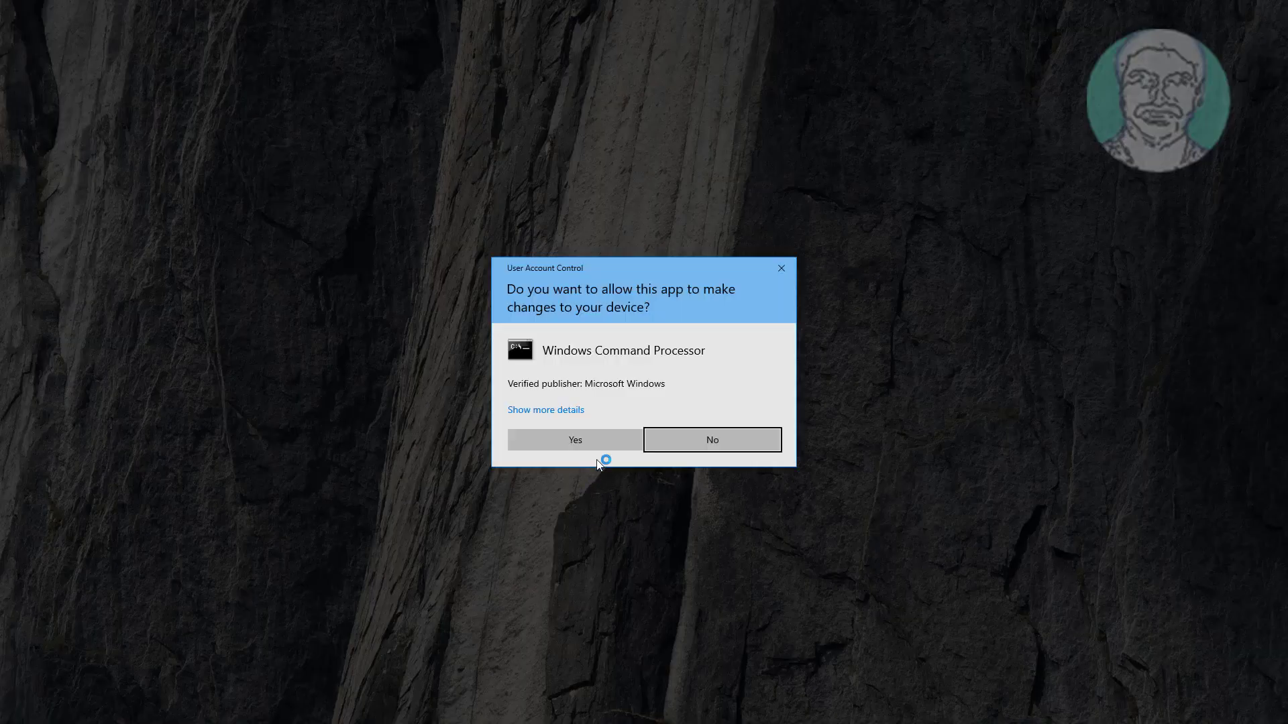
{"action": "left_click", "coordinate": [593, 447]}
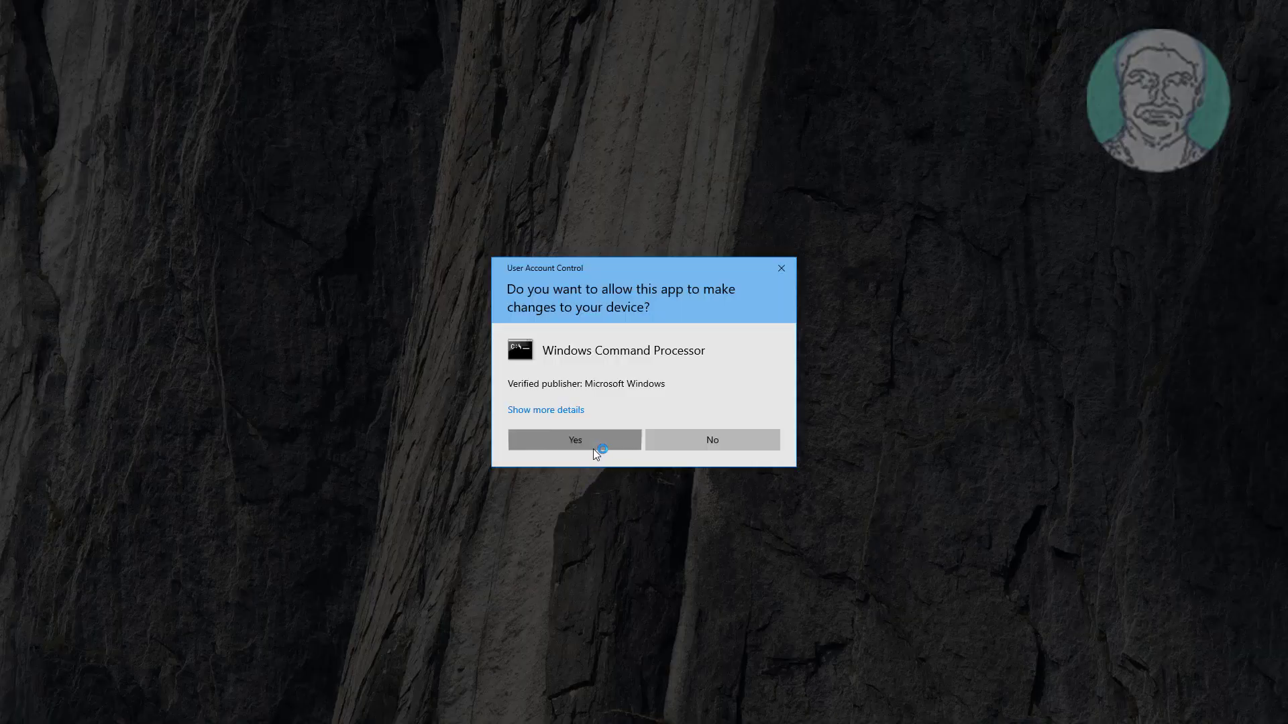
- Start diskpart, run 'list disk' to find the offline 60 GB Disk 1, and select disk 1
{"action": "left_click_drag", "start_coordinate": [413, 167], "coordinate": [642, 148]}
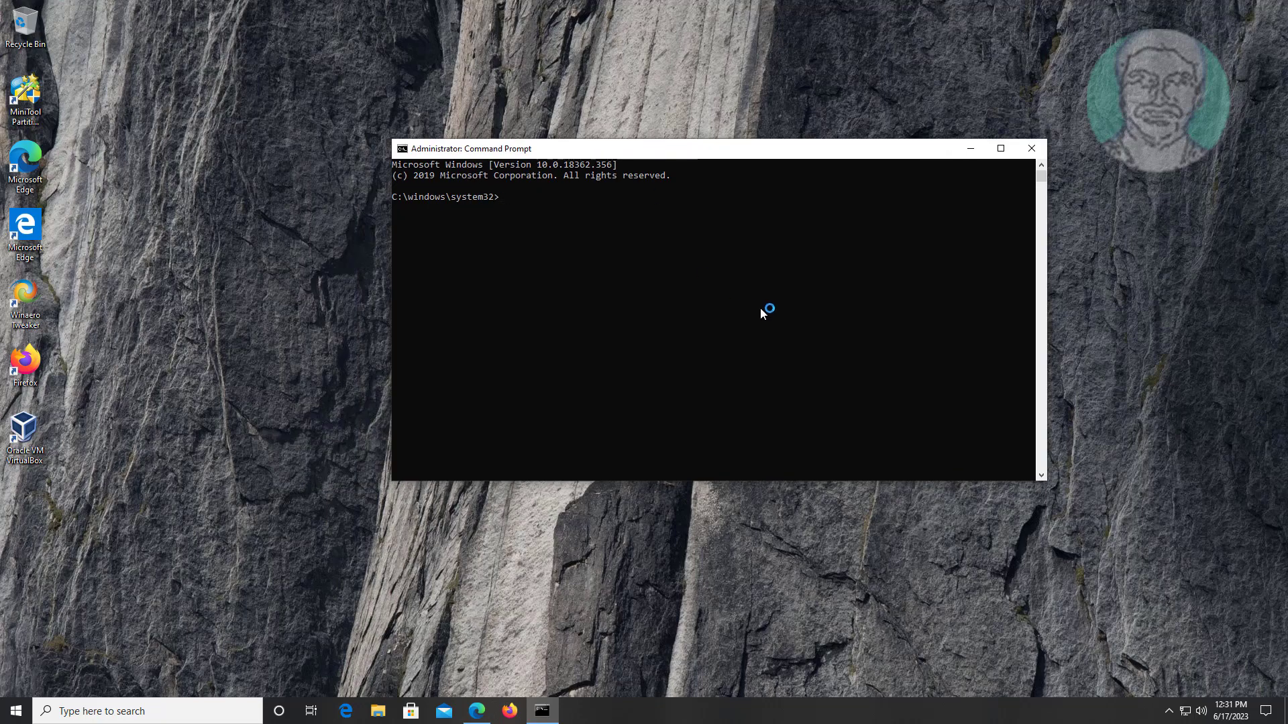
{"action": "type", "text": "diskpart"}
{"action": "key", "text": "Return"}
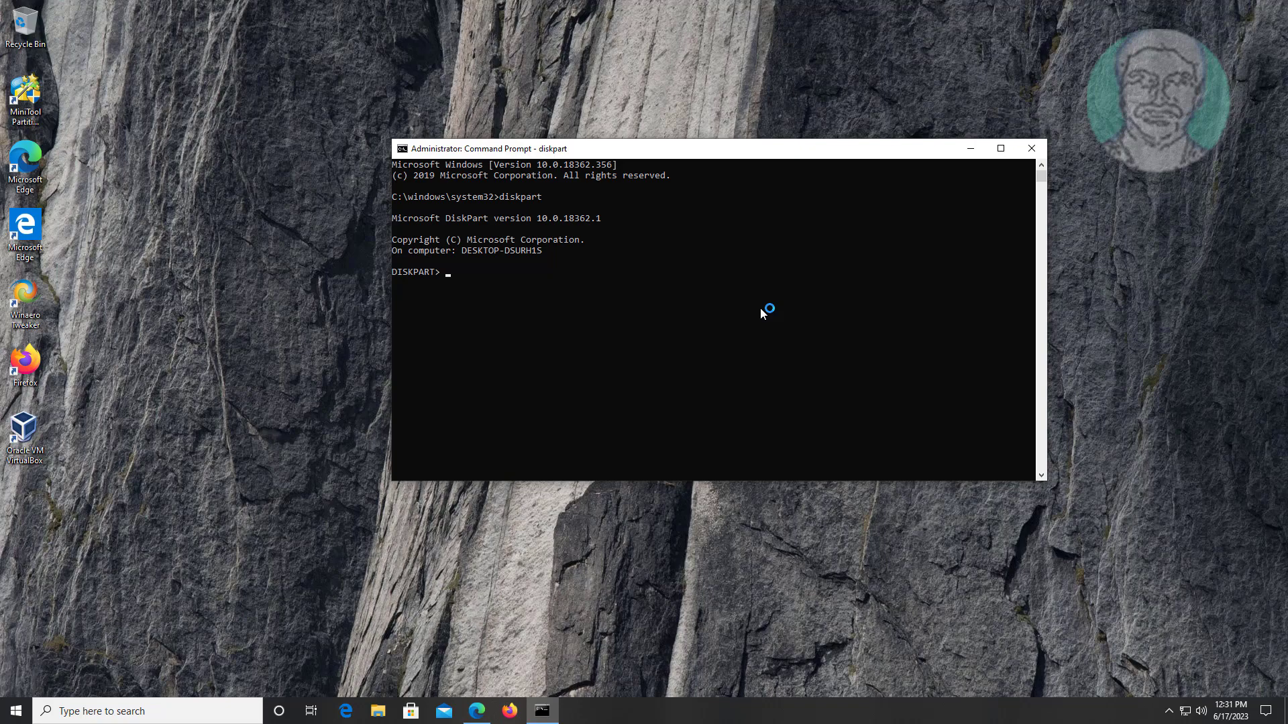
{"action": "type", "text": "list disk"}
{"action": "key", "text": "Return"}
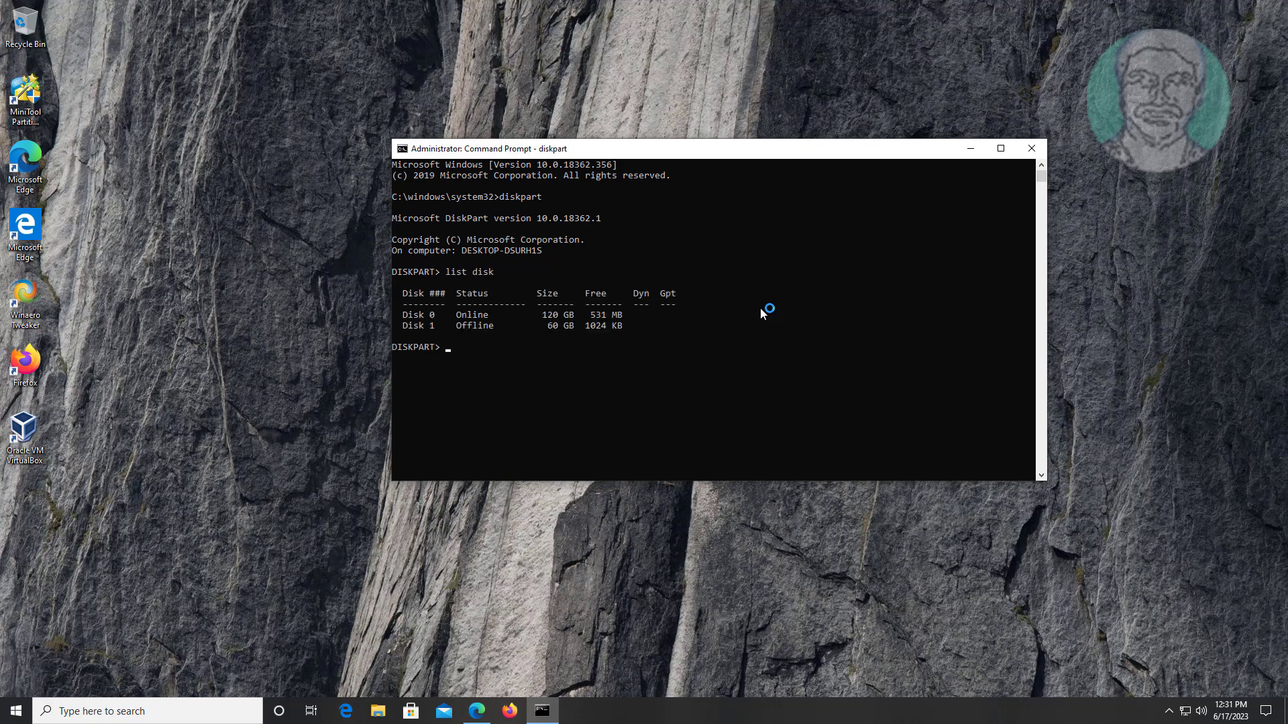
{"action": "left_click_drag", "start_coordinate": [401, 326], "coordinate": [510, 325]}
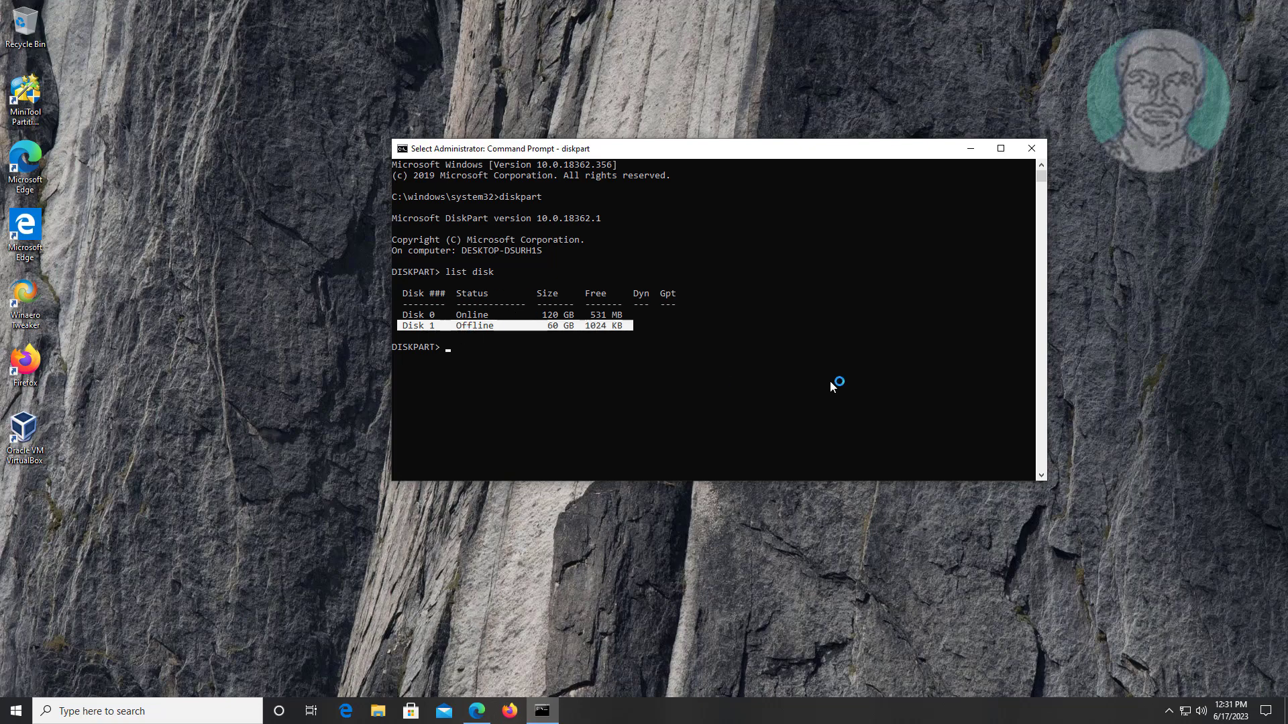
{"action": "type", "text": "select disk"}
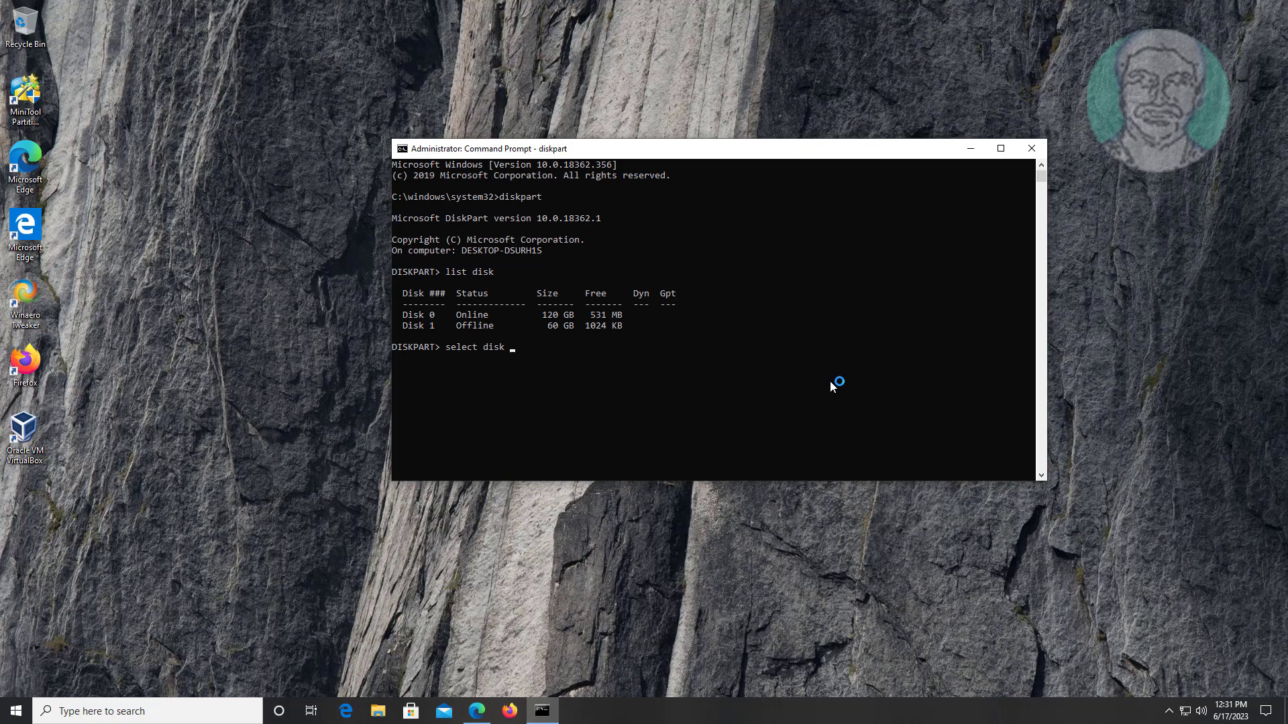
{"action": "type", "text": " 1"}
{"action": "key", "text": "Return"}
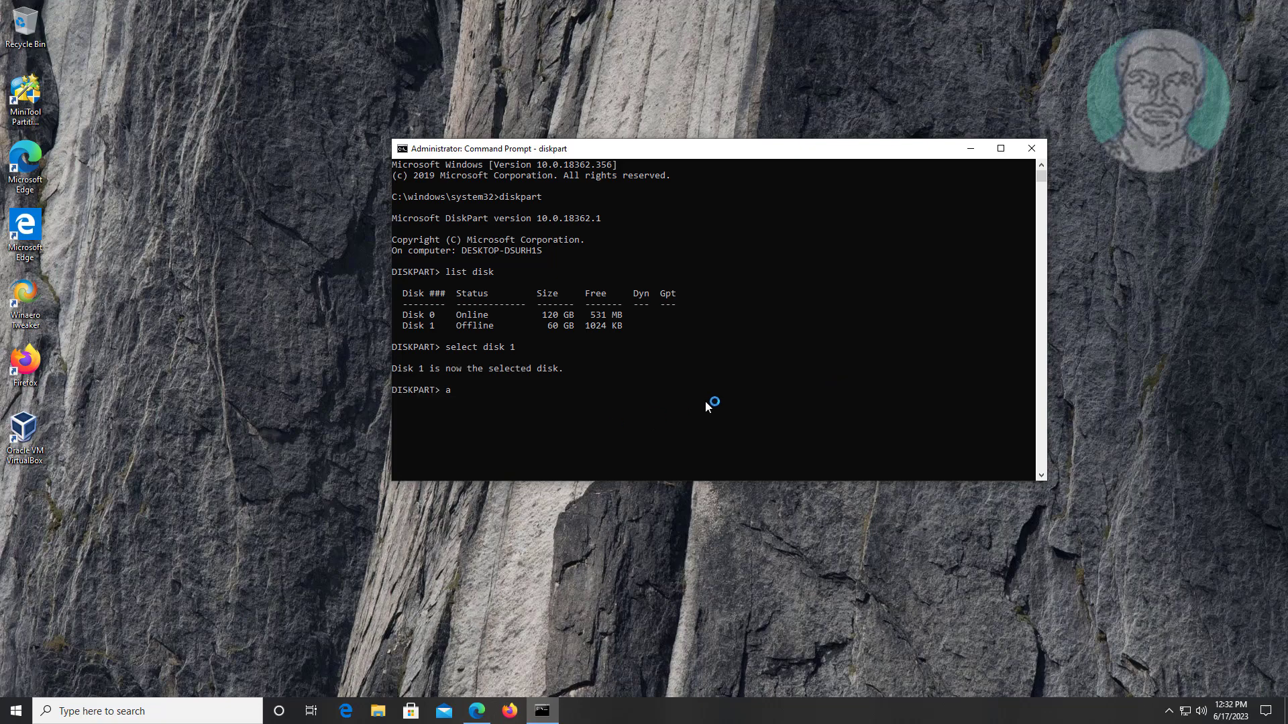
- Clear Disk 1's read-only attribute and bring it online with 'online disk'
{"action": "type", "text": "attributes disk clear readonly"}
{"action": "key", "text": "Return"}
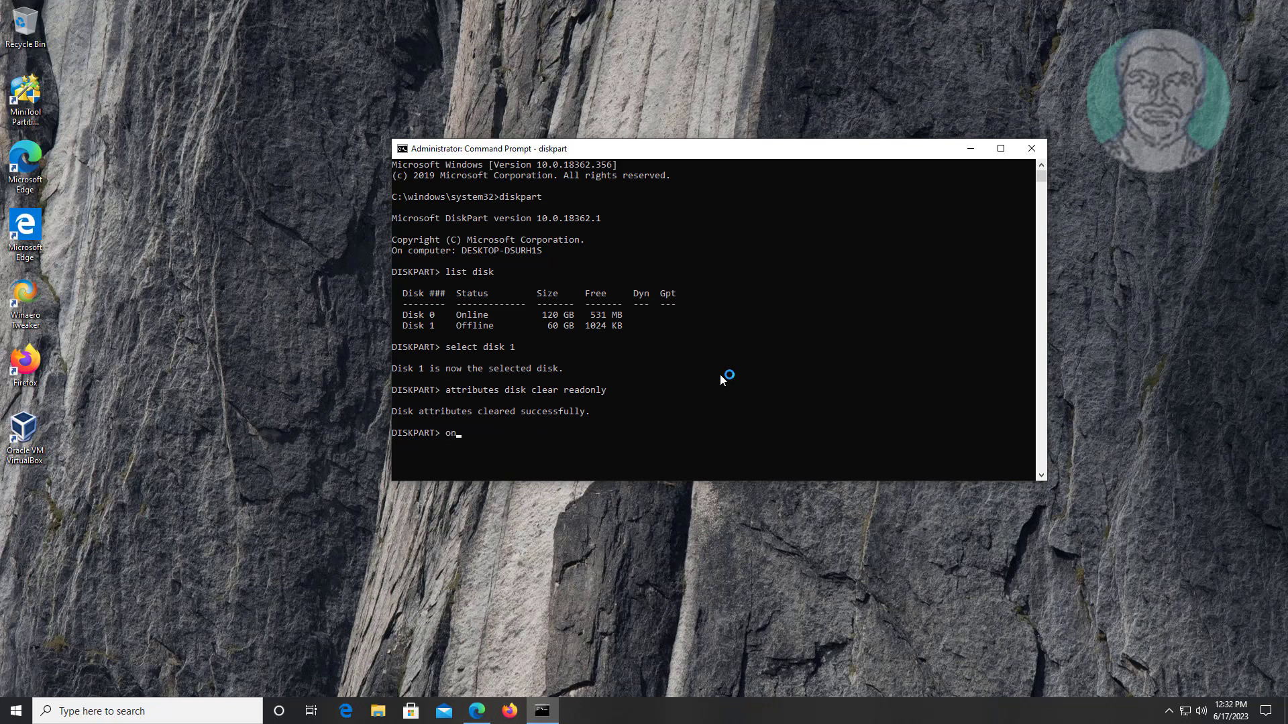
{"action": "type", "text": "online disk"}
{"action": "key", "text": "Return"}
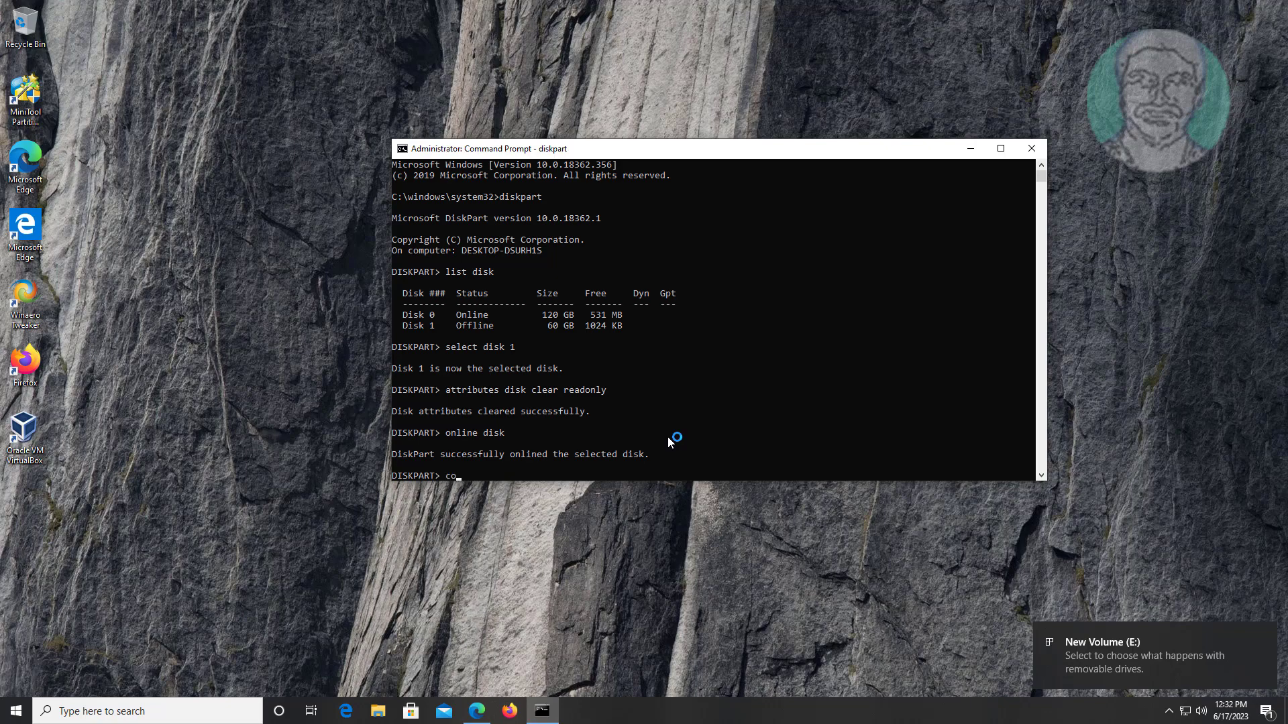
- Attempt 'convert mbr' on Disk 1, which fails, then minimize Command Prompt
{"action": "type", "text": "convert mbr"}
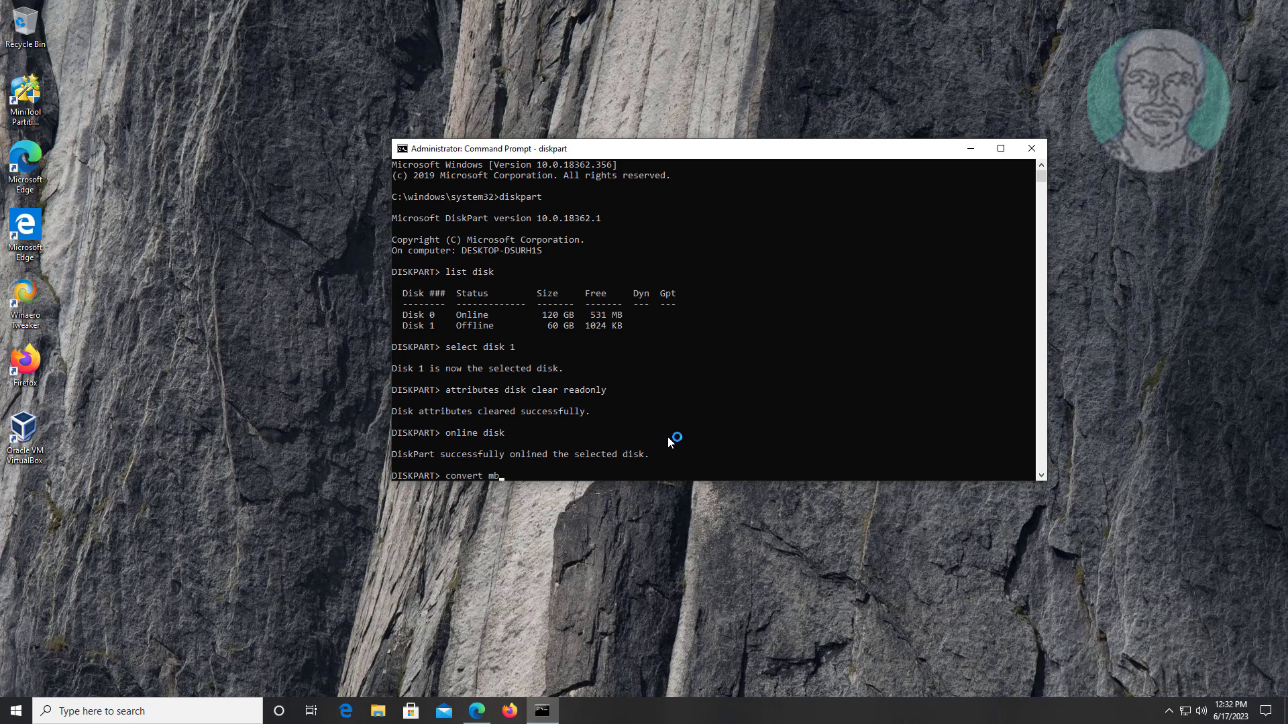
{"action": "key", "text": "Return"}
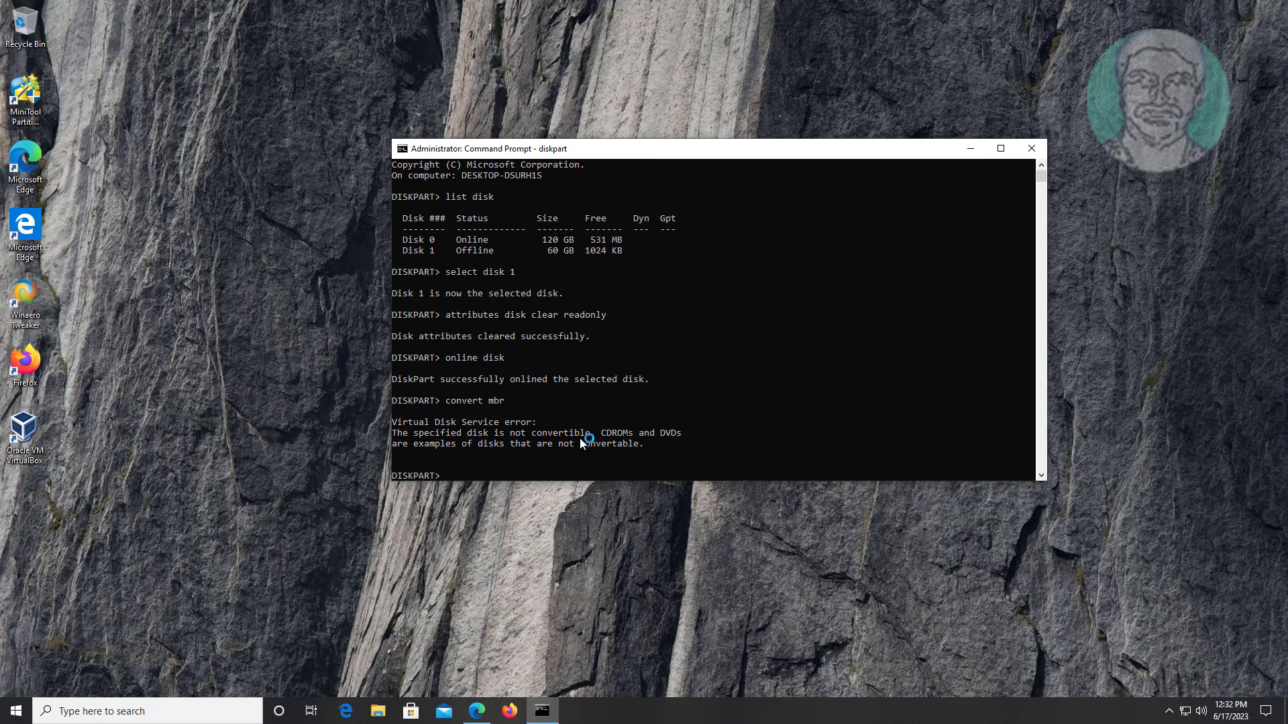
{"action": "left_click", "coordinate": [972, 148]}
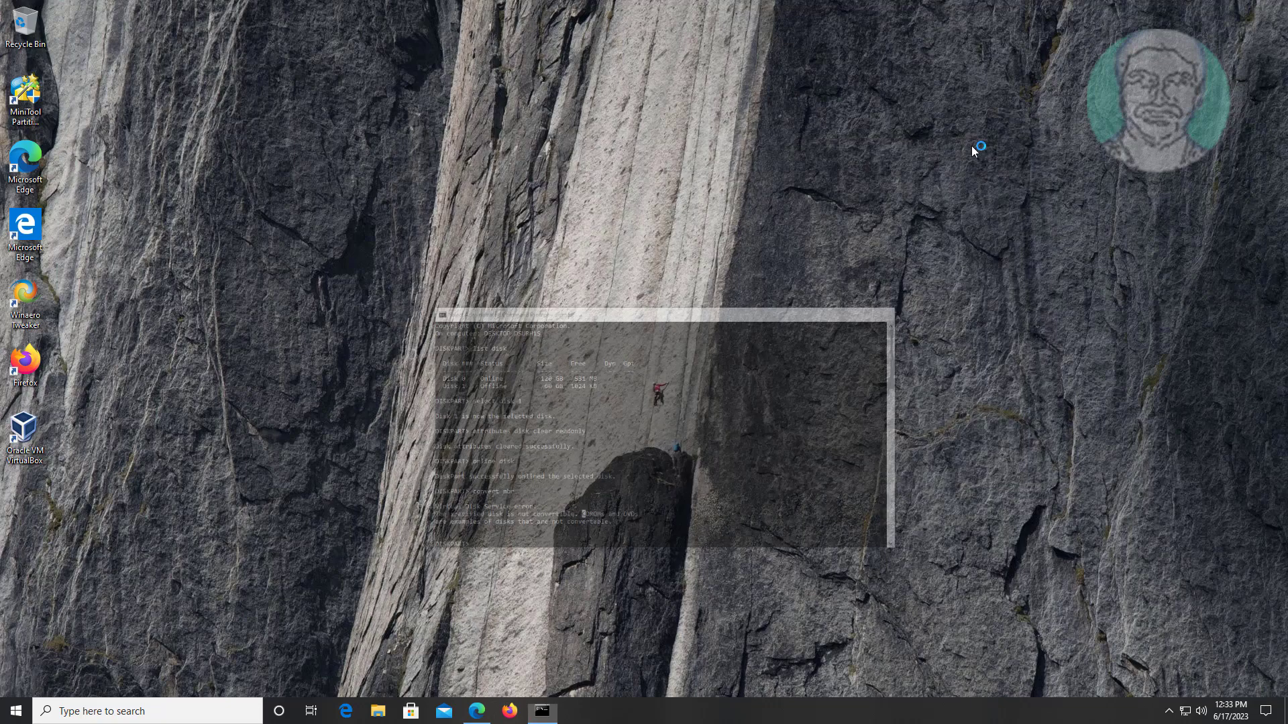
- Reopen Disk Management to confirm Disk 1 is Online with New Volume (E:), then close it
{"action": "right_click", "coordinate": [12, 709]}
{"action": "left_click", "coordinate": [92, 470]}
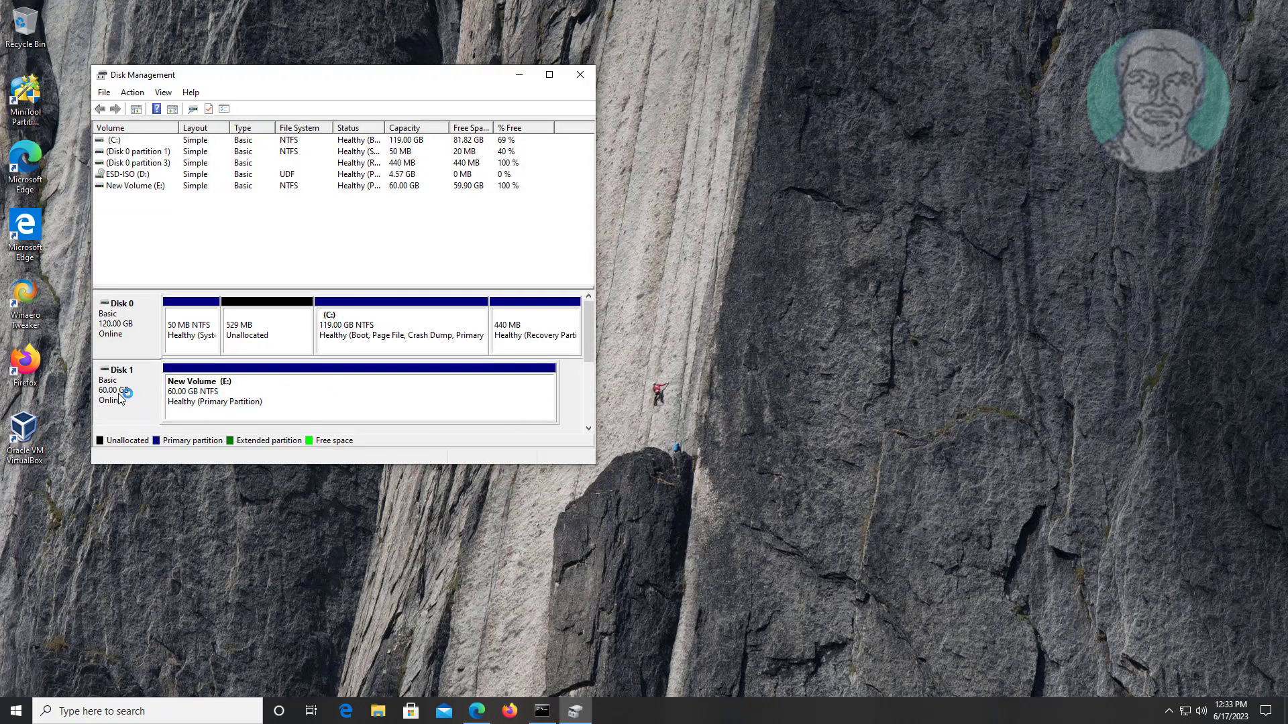
{"action": "left_click", "coordinate": [580, 78]}
- Open Device Manager, expand Disk drives, and select the second VMware Virtual NVMe Disk
{"action": "right_click", "coordinate": [17, 712]}
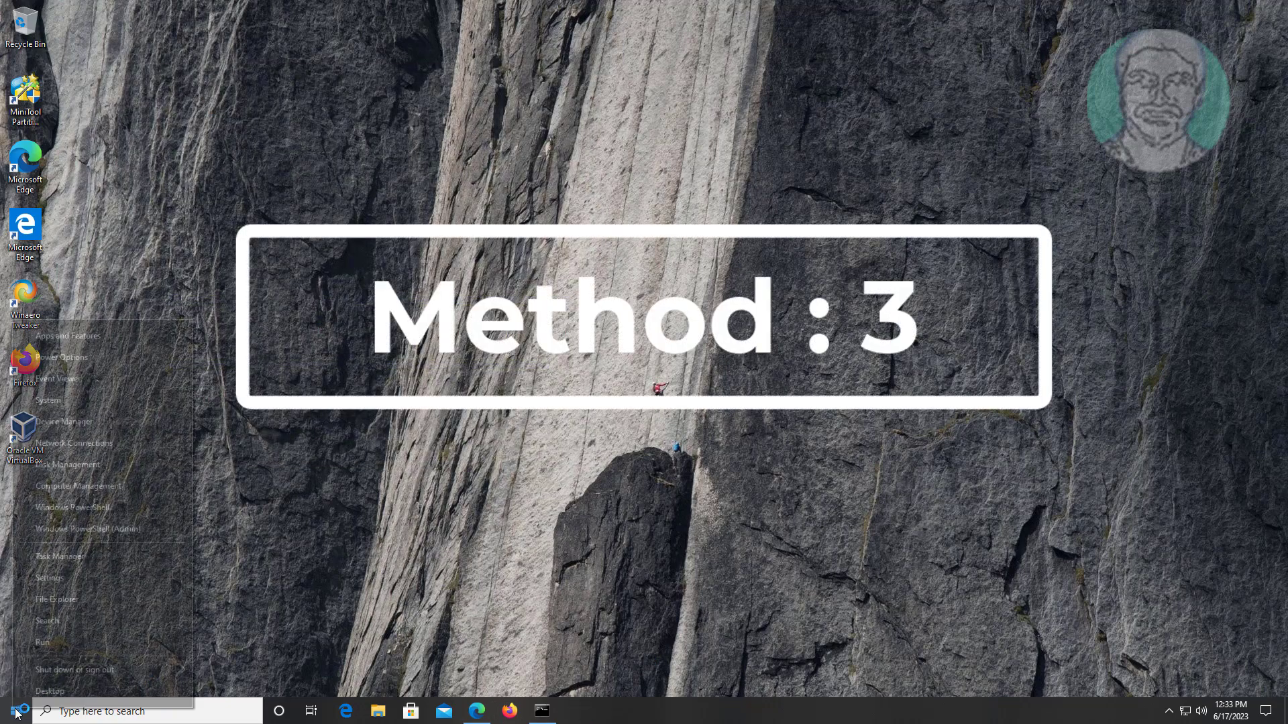
{"action": "left_click", "coordinate": [77, 421]}
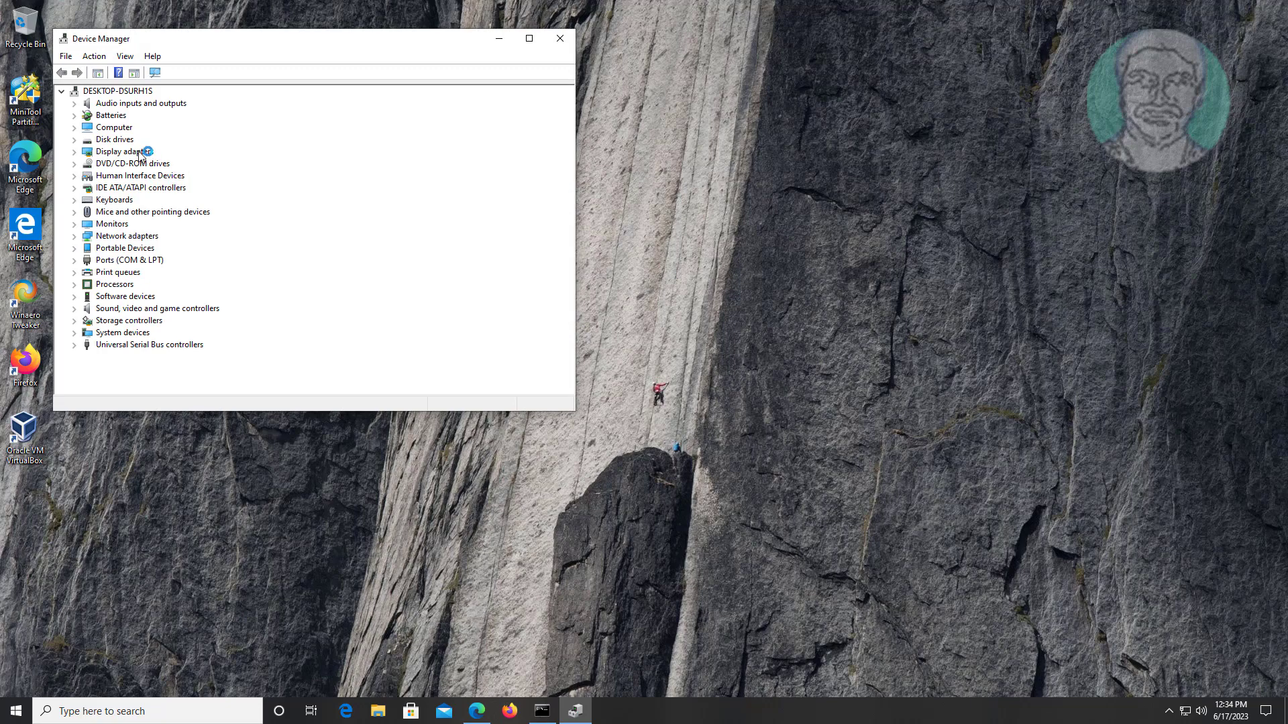
{"action": "left_click", "coordinate": [124, 141]}
{"action": "left_click", "coordinate": [75, 140]}
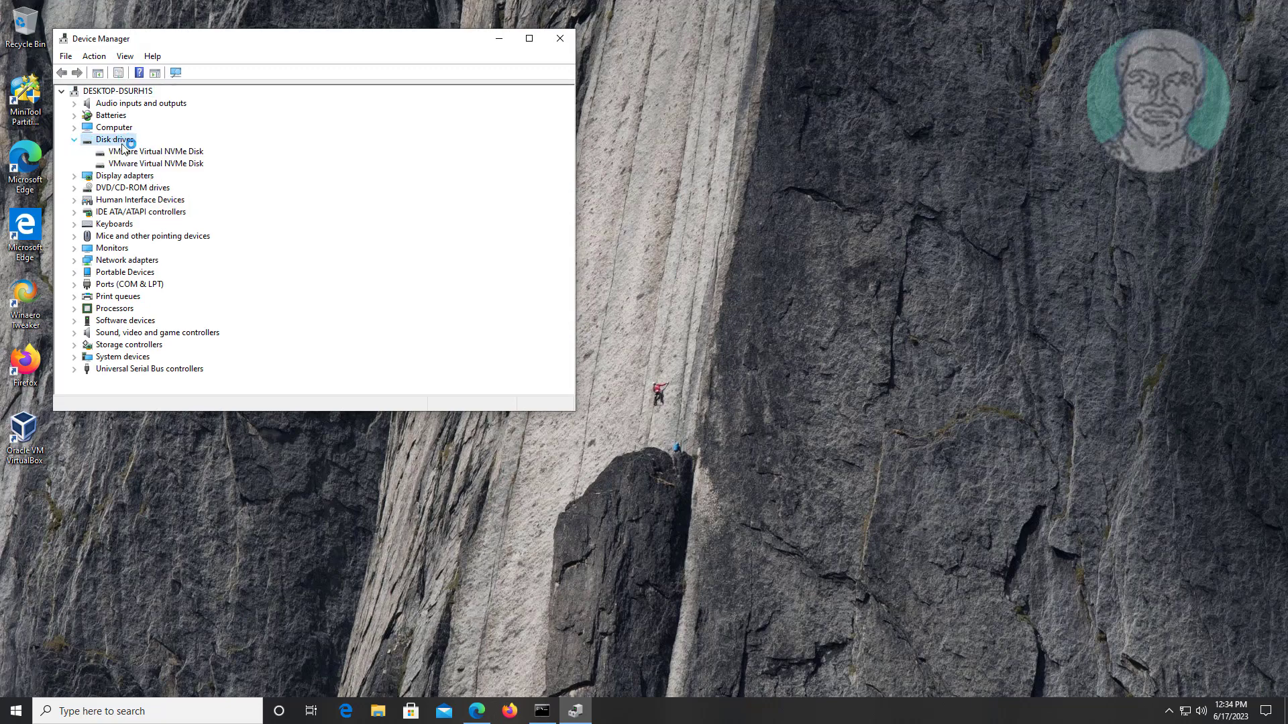
{"action": "left_click", "coordinate": [192, 165]}
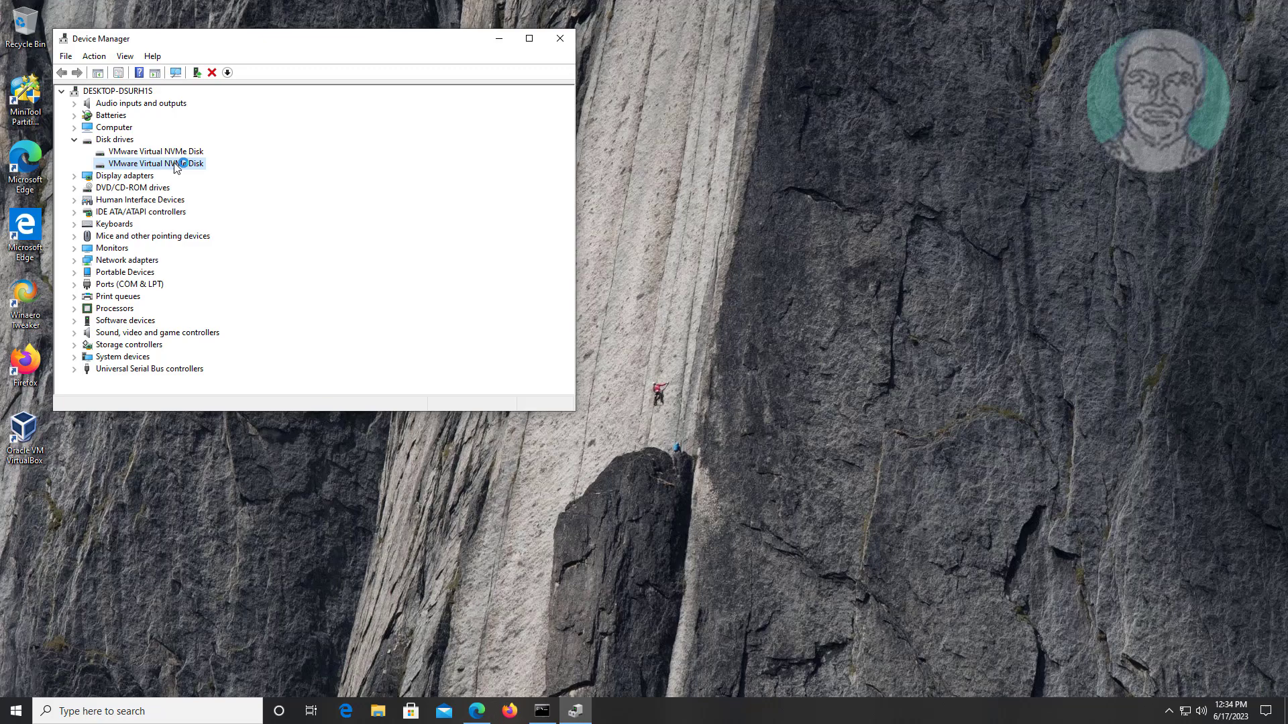
- Search automatically for an updated driver for the second VMware Virtual NVMe Disk
{"action": "right_click", "coordinate": [178, 165]}
{"action": "left_click", "coordinate": [249, 172]}
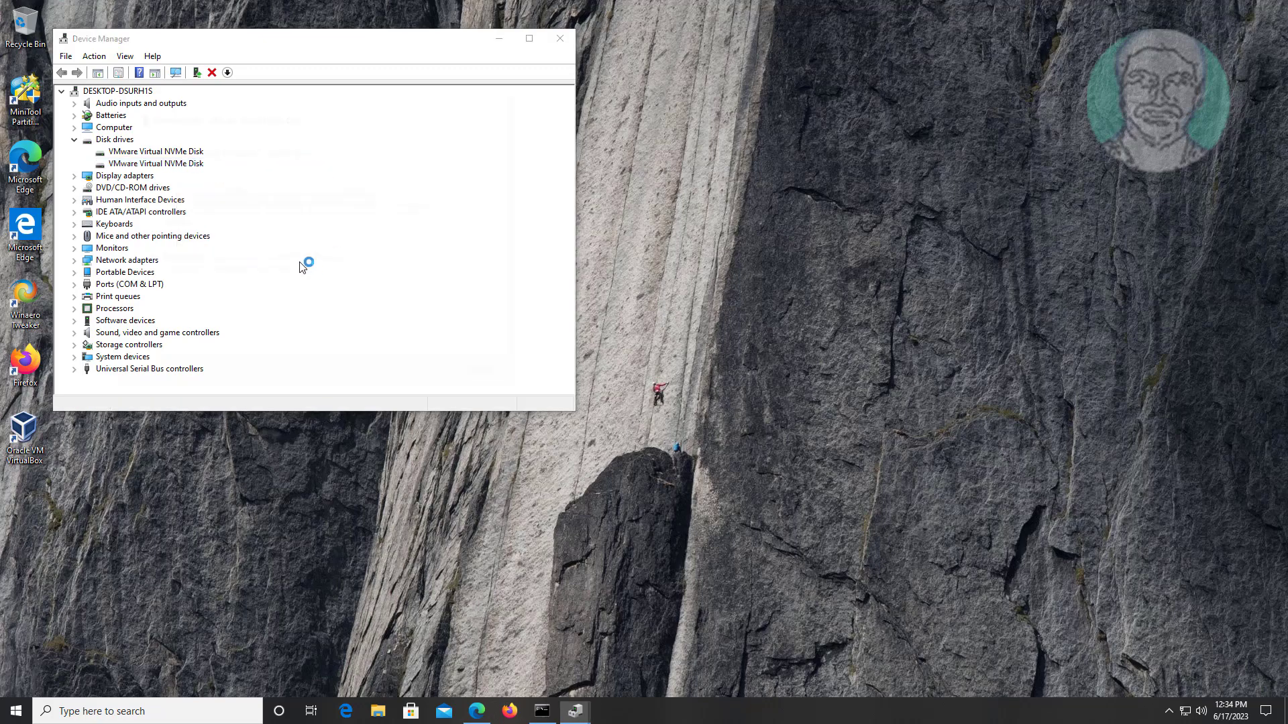
{"action": "left_click", "coordinate": [376, 207]}
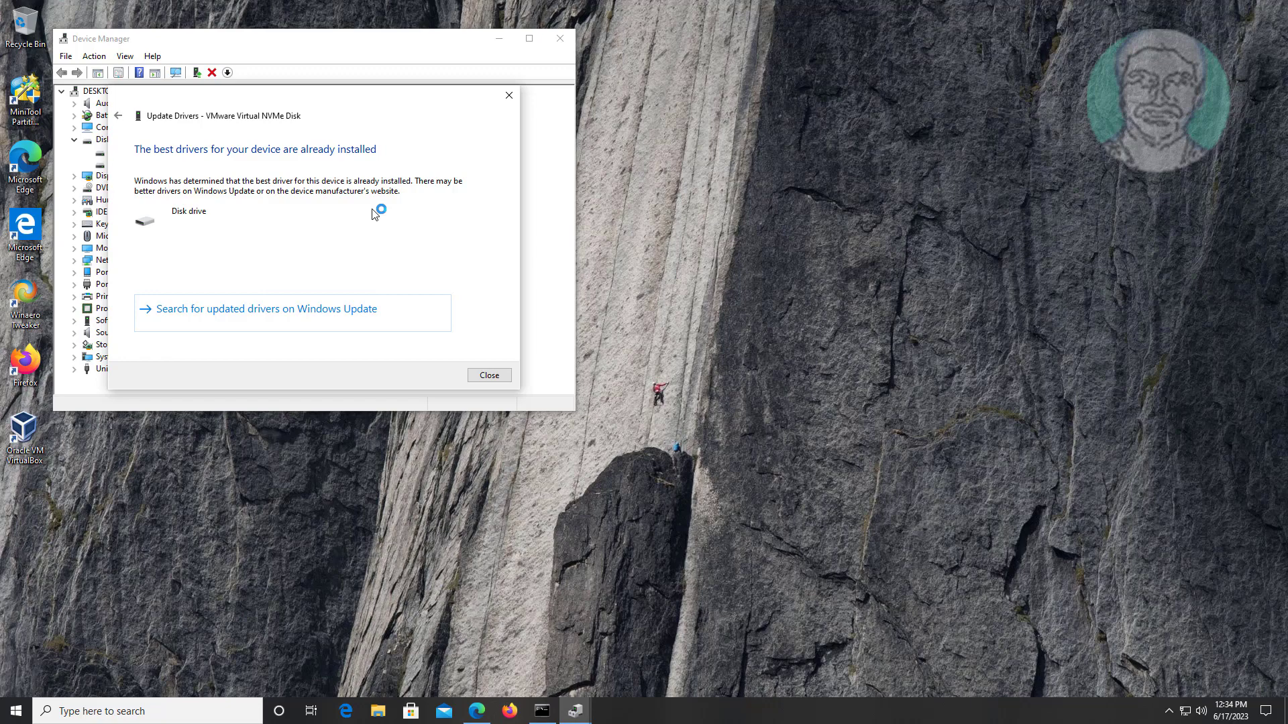
{"action": "left_click", "coordinate": [478, 373]}
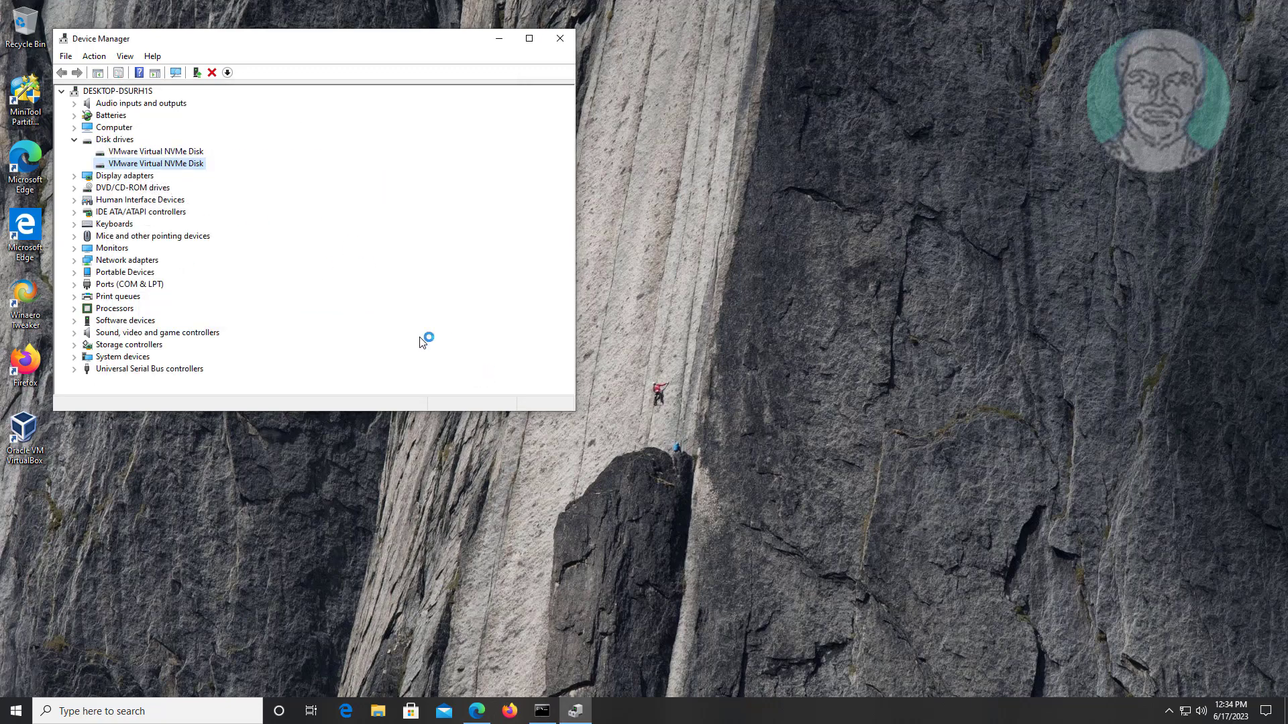